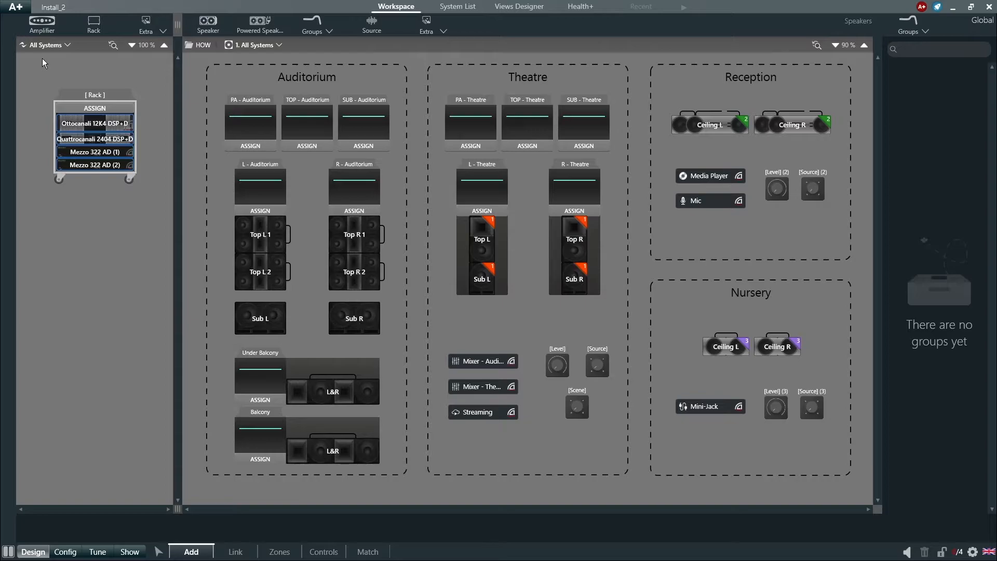
# Review the available amplifier workspaces and the speaker workspaces in the HOW folder
pyautogui.click(52, 45)
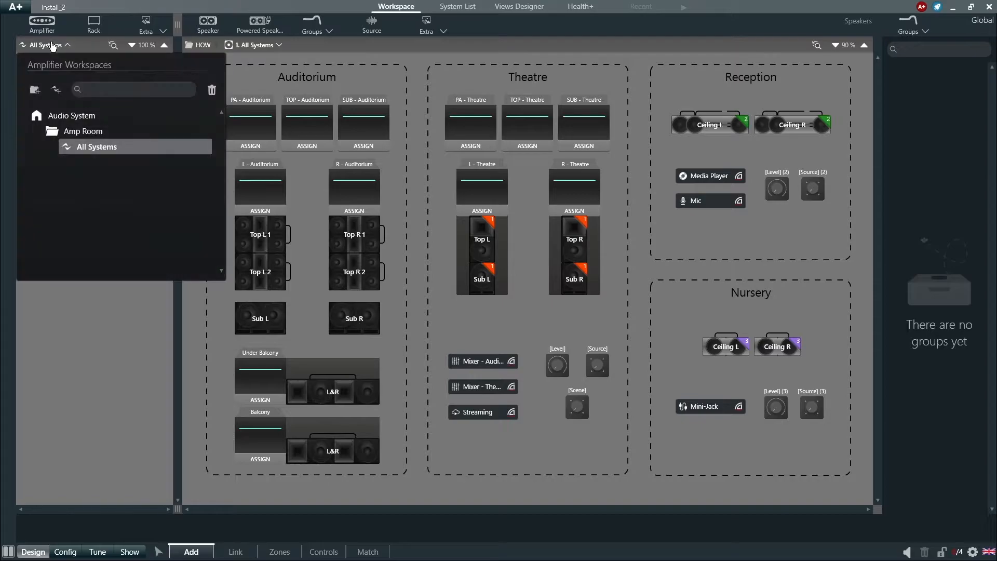
pyautogui.click(52, 46)
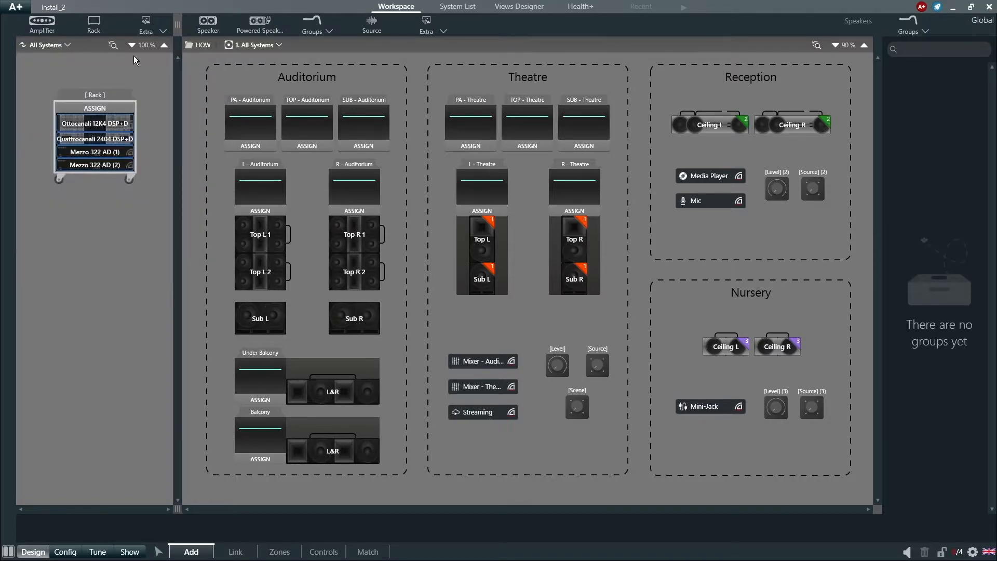
pyautogui.click(255, 46)
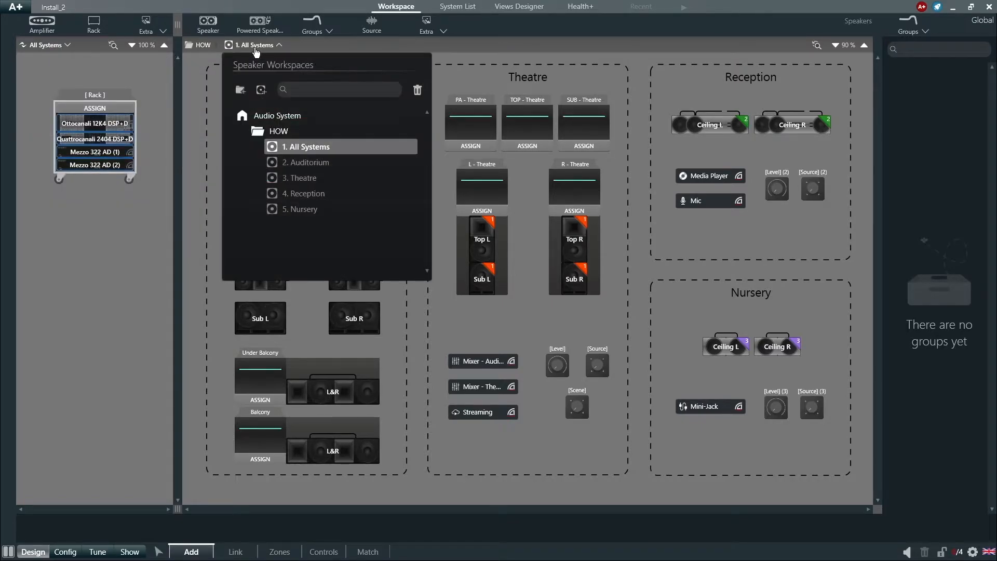
pyautogui.click(255, 47)
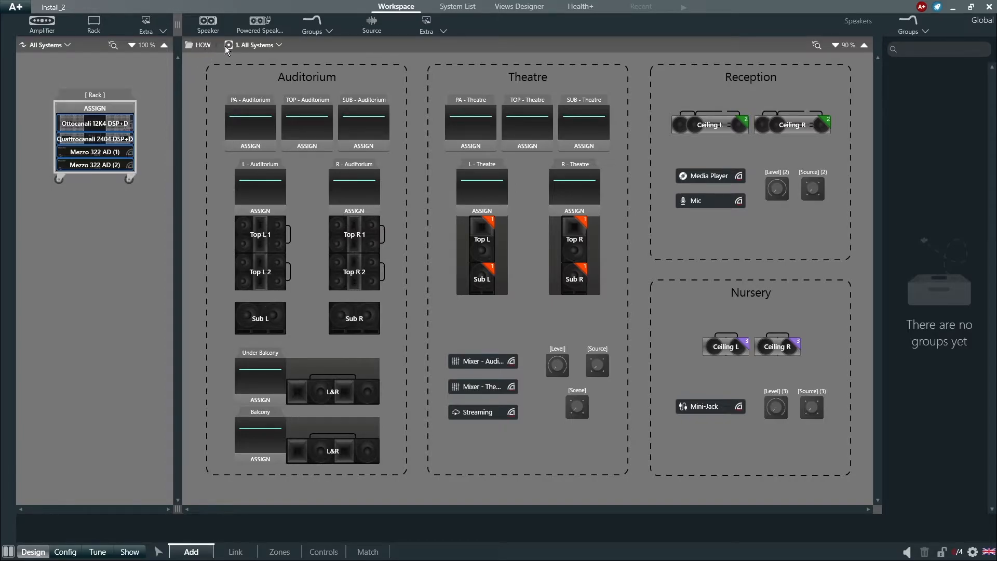
# View the Theatre, Reception and Nursery speaker workspaces one after another
pyautogui.click(256, 51)
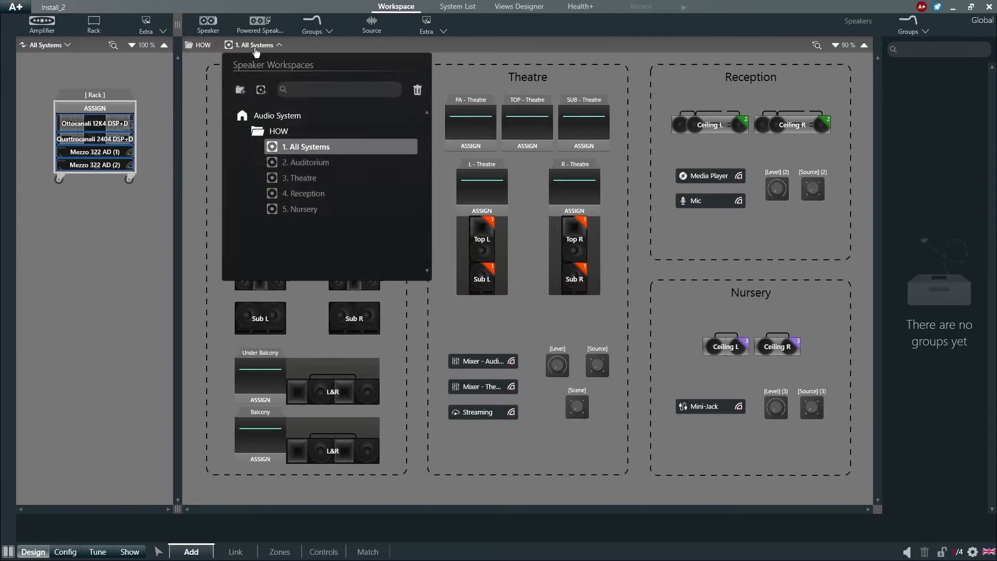
pyautogui.click(312, 178)
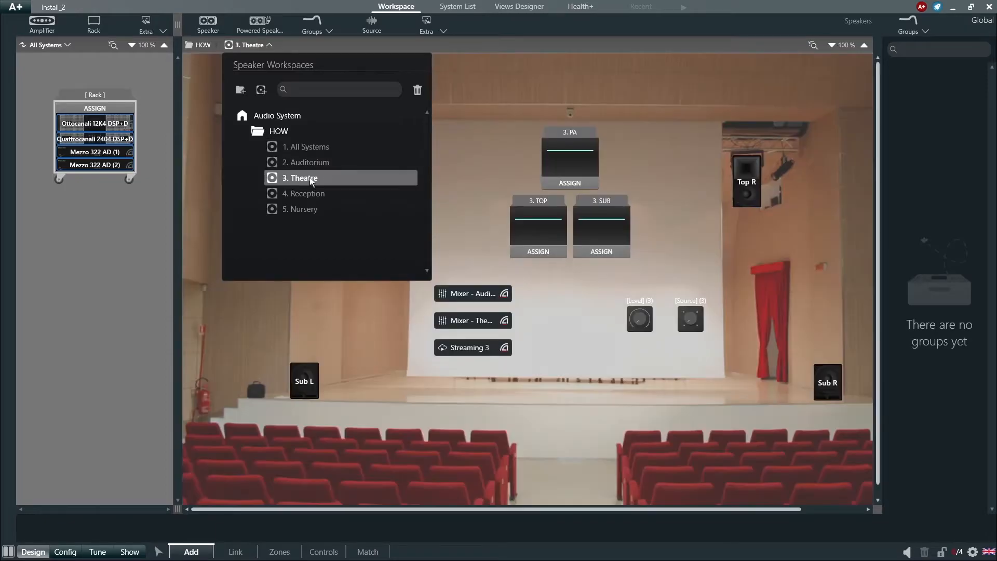
pyautogui.click(203, 211)
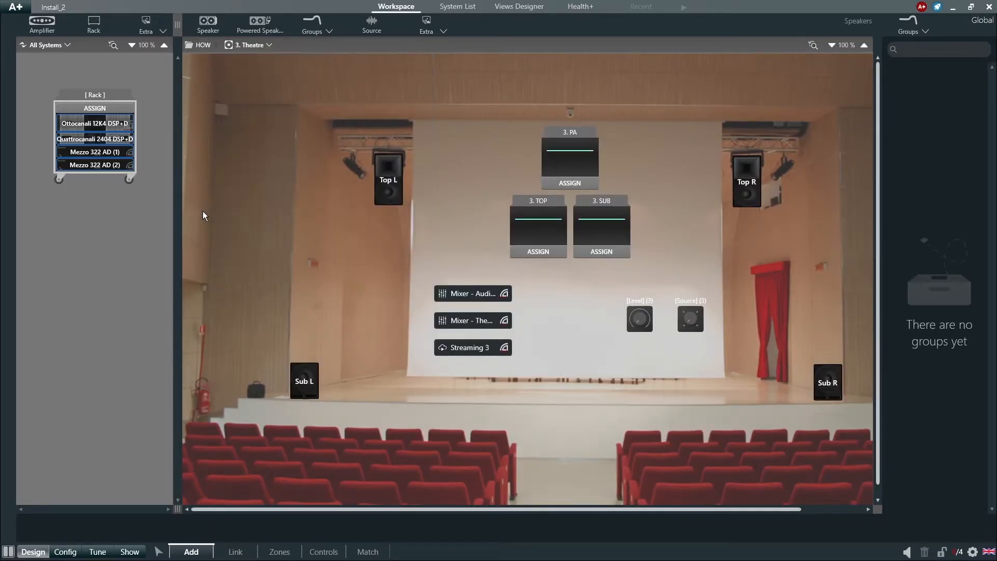
pyautogui.click(267, 46)
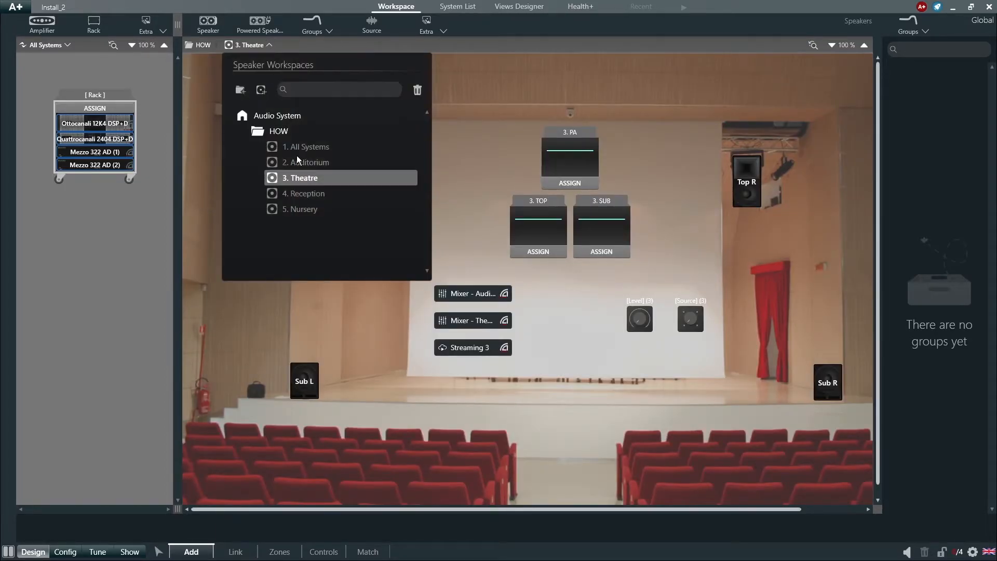
pyautogui.click(307, 194)
pyautogui.click(202, 177)
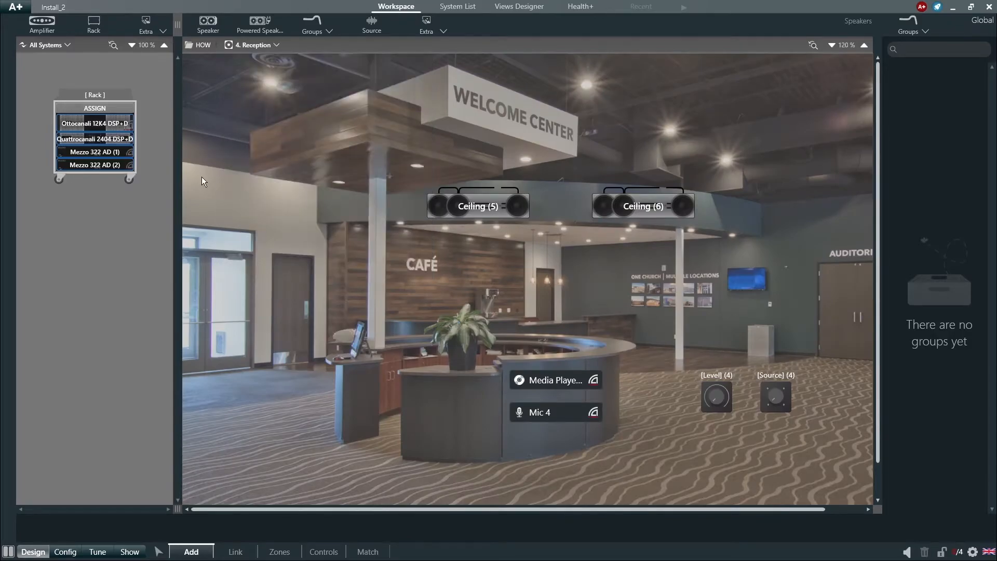
pyautogui.click(258, 46)
pyautogui.click(296, 208)
pyautogui.click(204, 209)
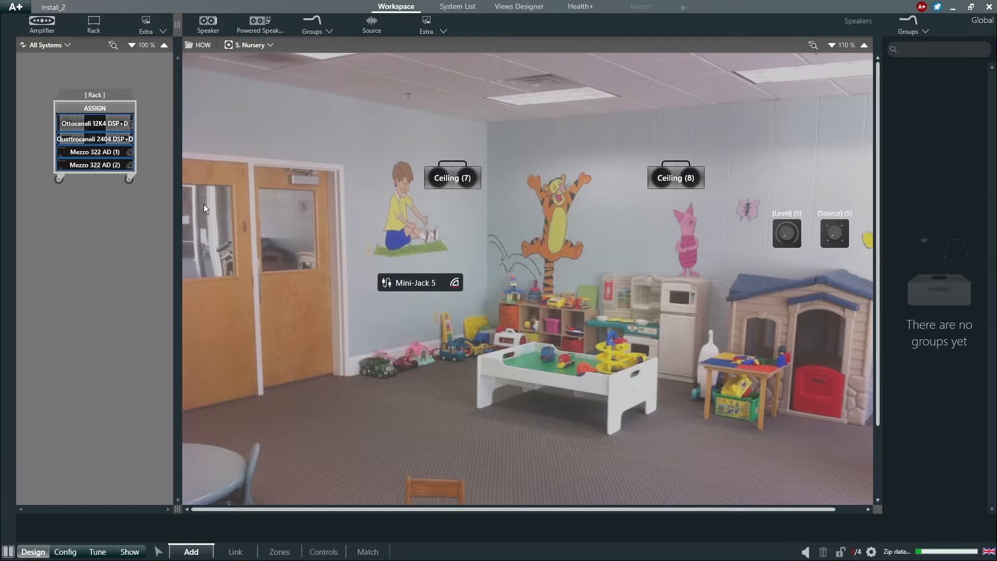
# Switch the speaker workspace to 2. Auditorium
pyautogui.click(253, 46)
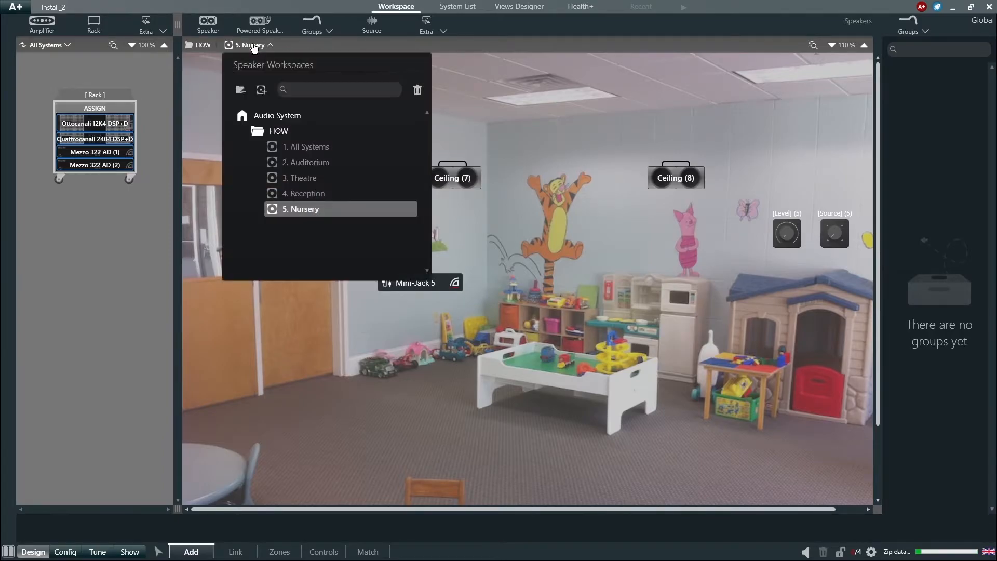
pyautogui.click(292, 163)
pyautogui.click(495, 255)
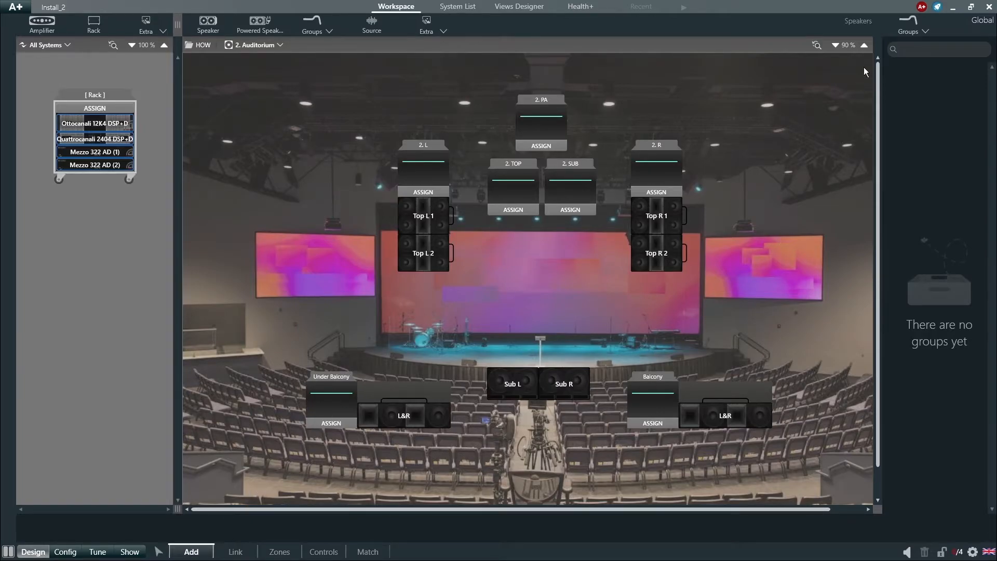
# Add one advanced group and one basic group to the global groups
pyautogui.click(908, 31)
pyautogui.click(913, 67)
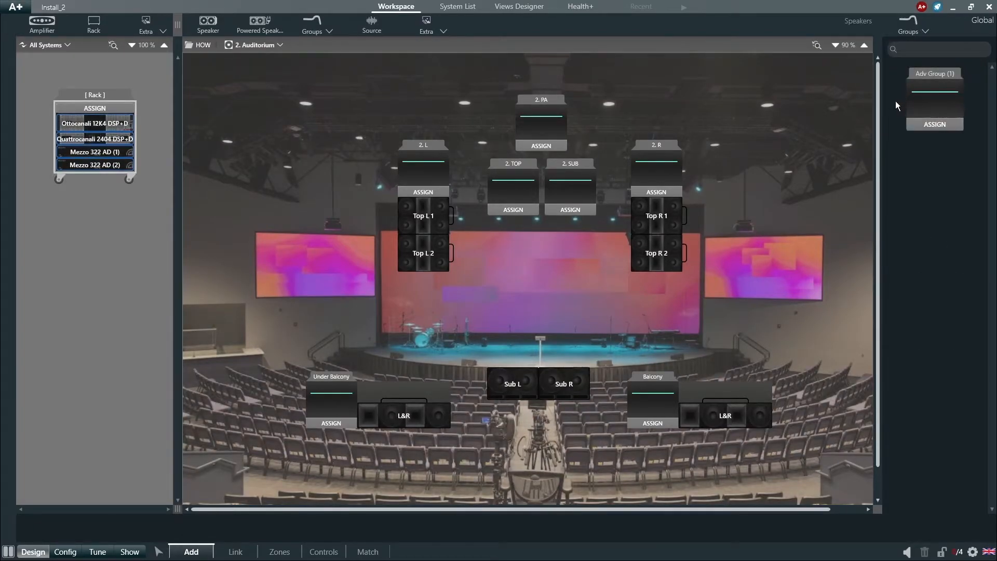
pyautogui.click(909, 32)
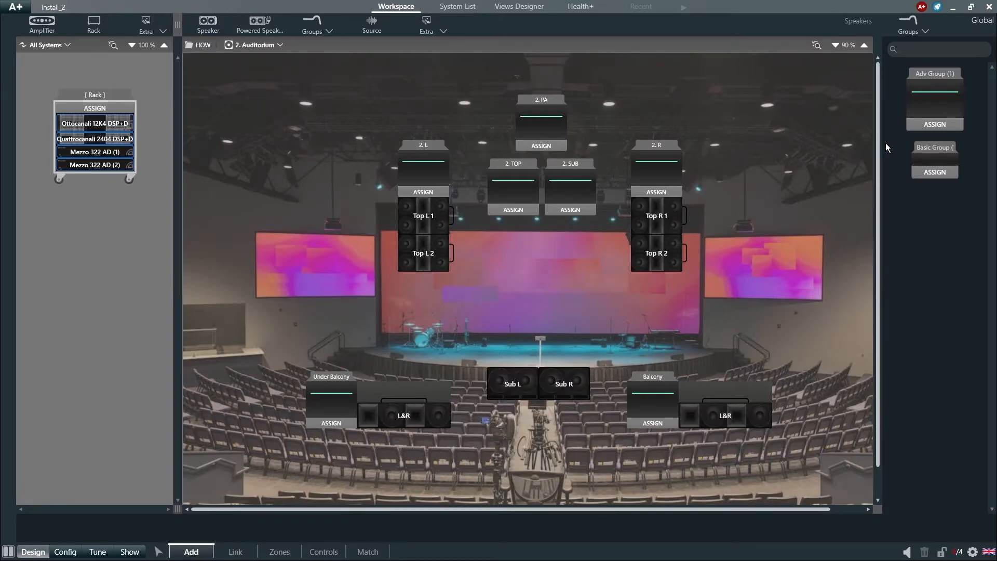
pyautogui.click(573, 196)
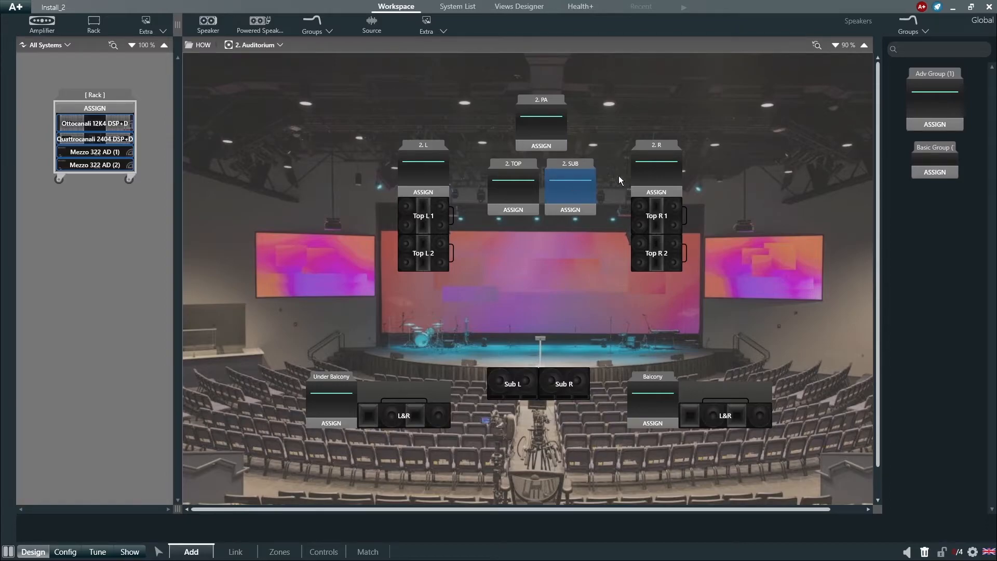
pyautogui.click(663, 164)
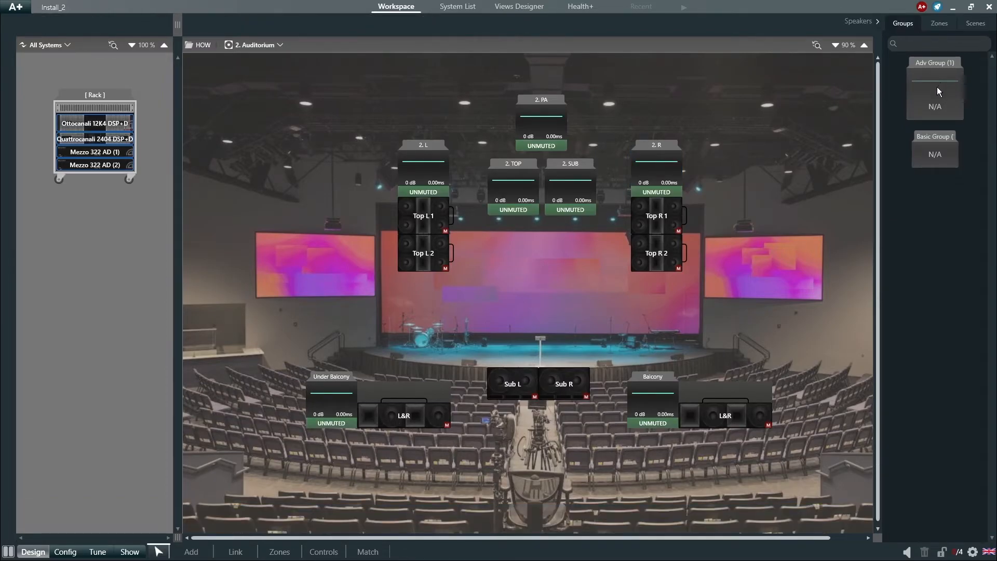
# Inspect the control pages of the new global advanced group and basic group, and return to the workspace
pyautogui.doubleClick(930, 94)
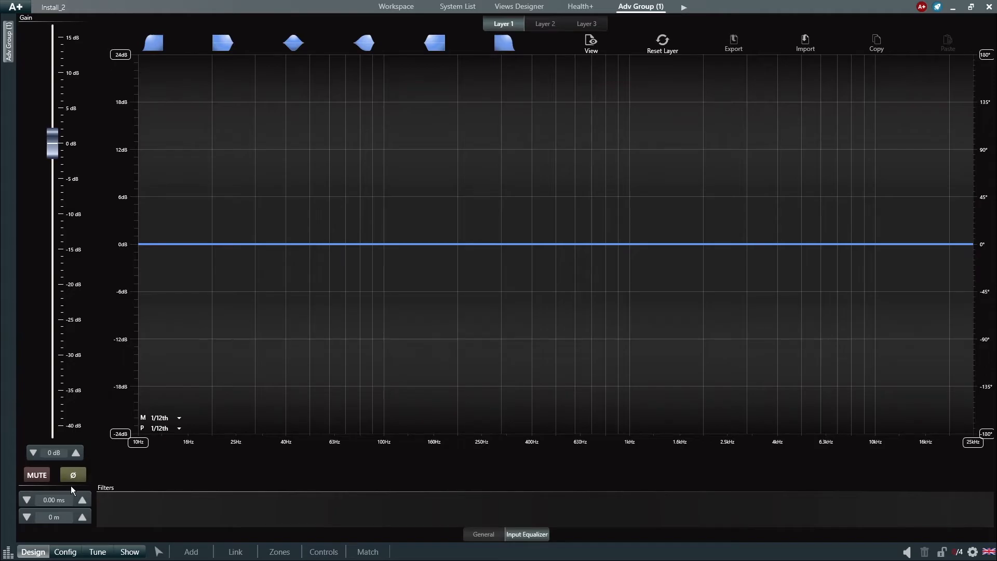
pyautogui.click(396, 7)
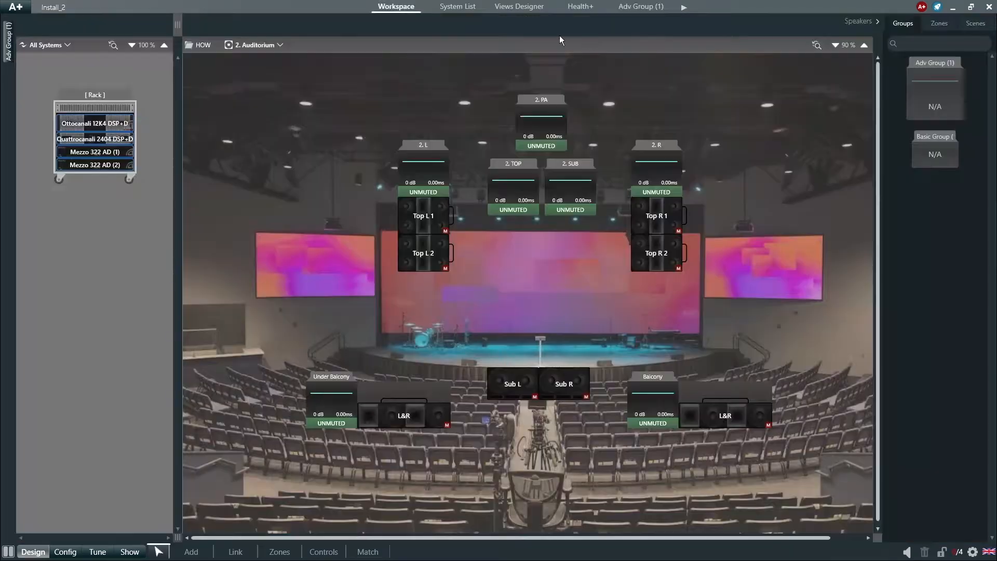
pyautogui.doubleClick(945, 152)
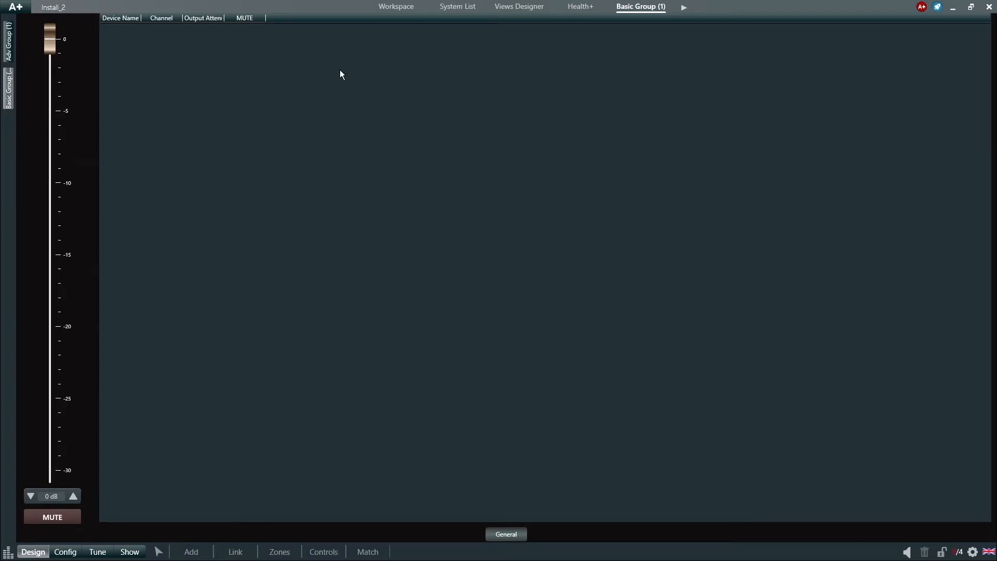
pyautogui.click(395, 8)
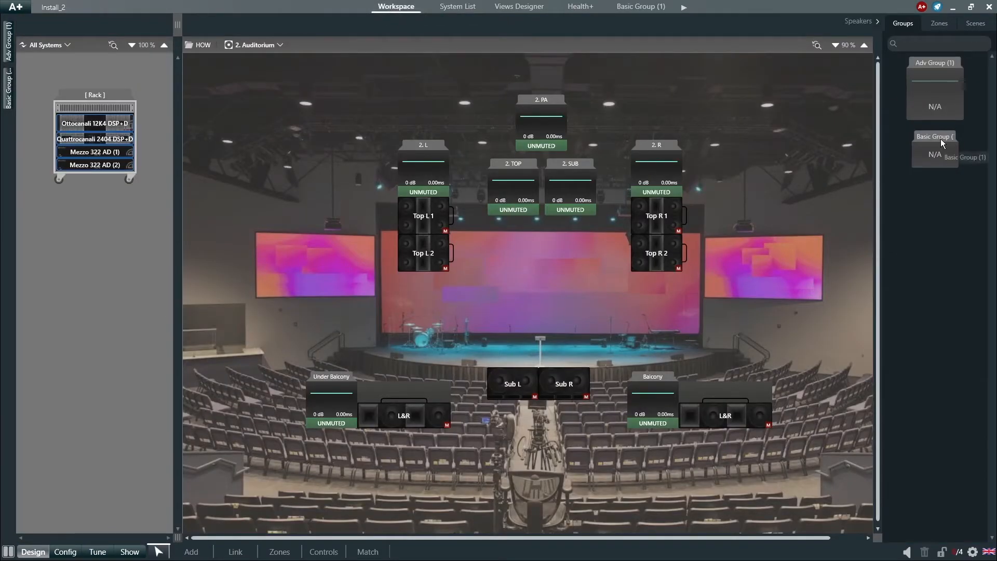
# Delete the basic group from the global groups in Add mode
pyautogui.click(191, 552)
pyautogui.moveTo(942, 164); pyautogui.dragTo(925, 552)
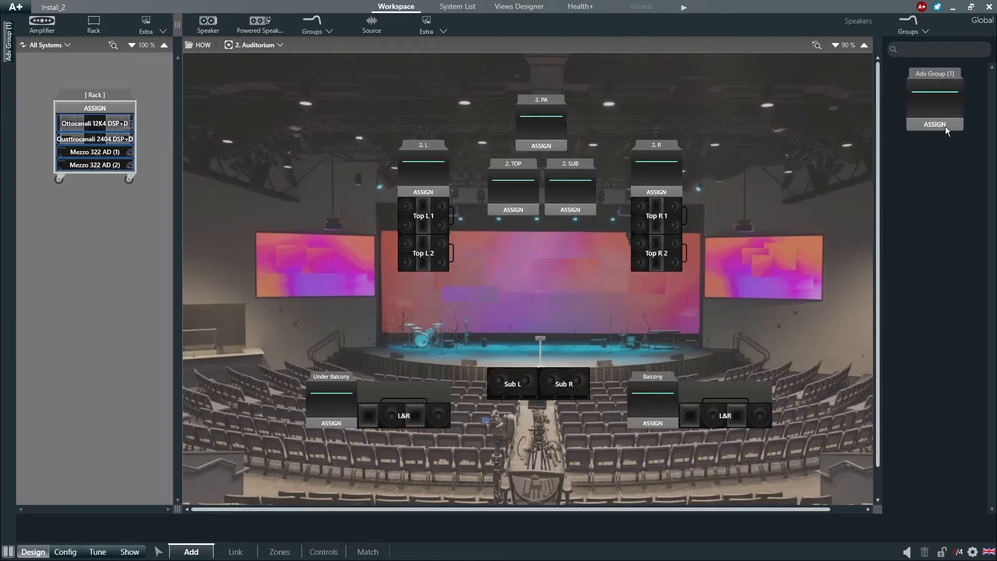
# Assign all Auditorium speakers to the global advanced group: both left tops, both right tops, both subs, and the Under Balcony and Balcony L&R
pyautogui.click(936, 124)
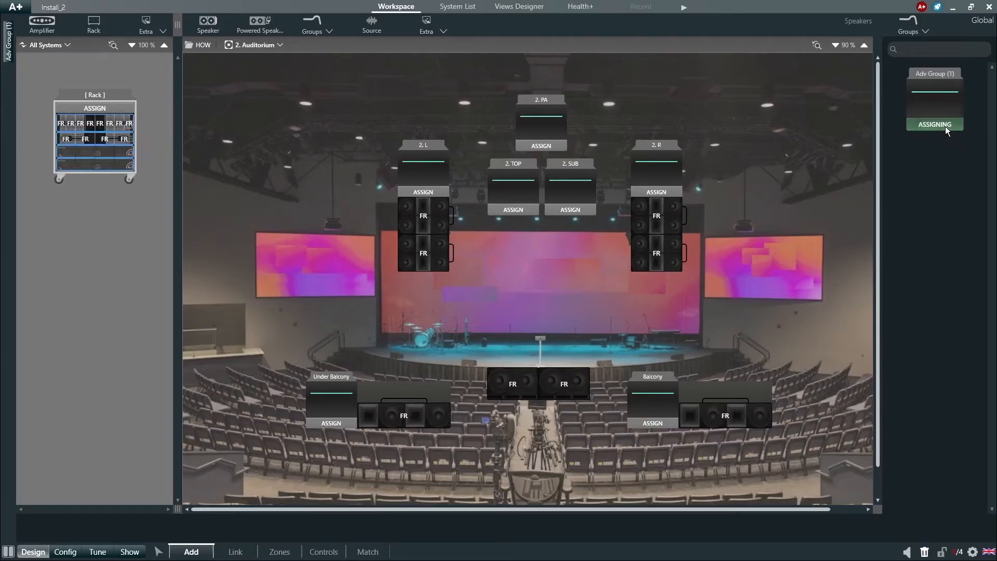
pyautogui.click(419, 222)
pyautogui.click(422, 255)
pyautogui.click(672, 225)
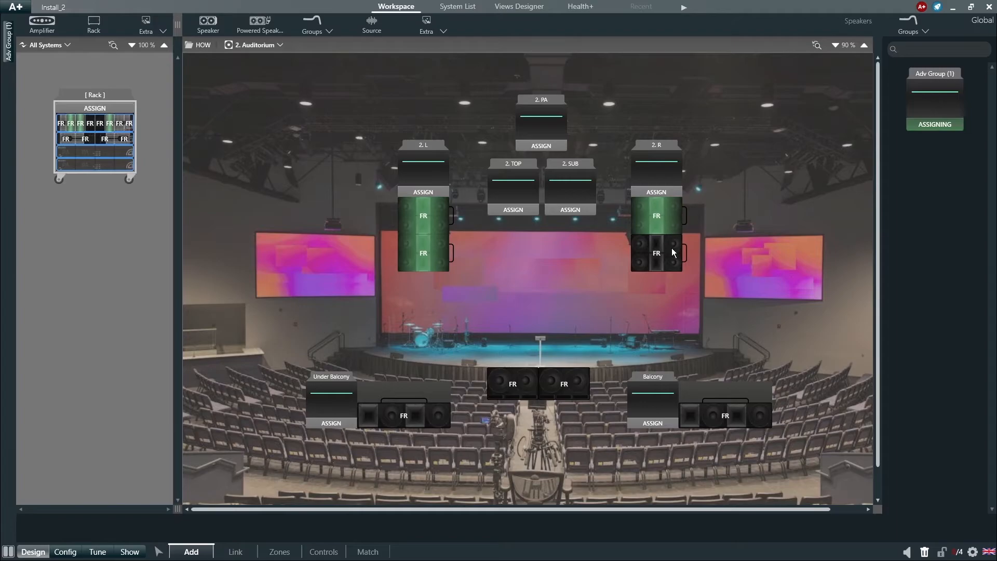
pyautogui.click(674, 252)
pyautogui.click(497, 384)
pyautogui.click(548, 382)
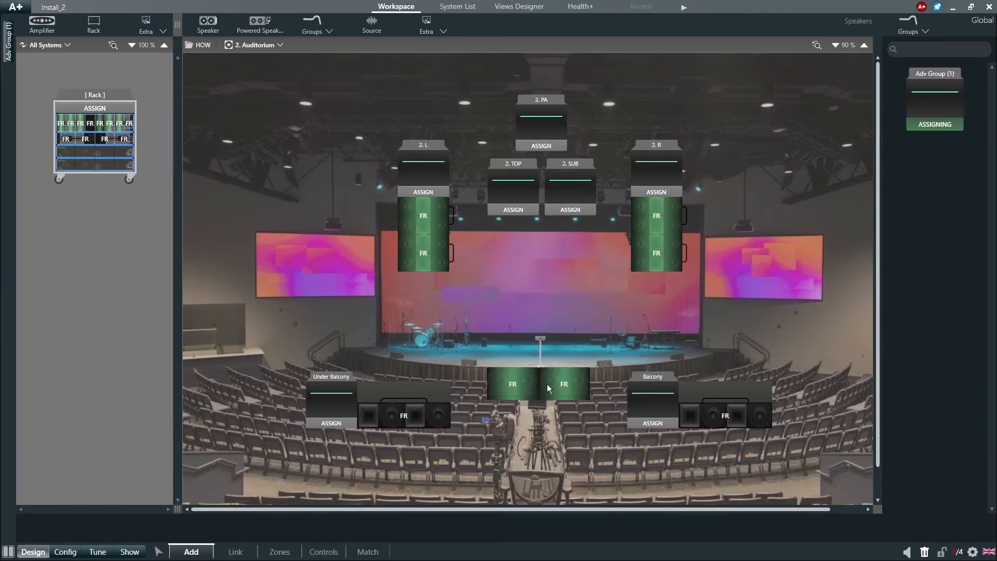
pyautogui.click(403, 415)
pyautogui.click(705, 415)
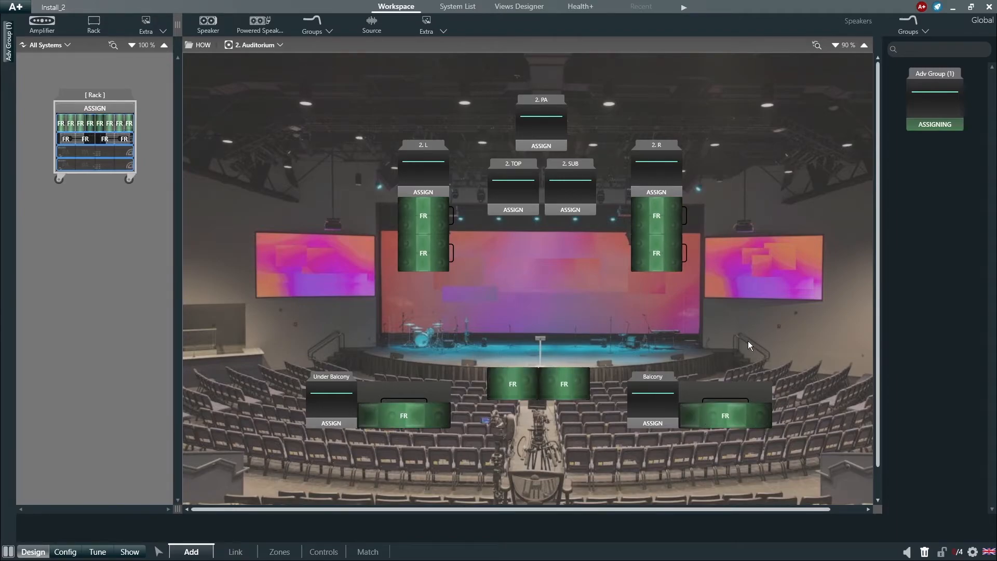
pyautogui.moveTo(819, 250); pyautogui.dragTo(378, 456)
pyautogui.moveTo(833, 225); pyautogui.dragTo(393, 422)
pyautogui.click(947, 126)
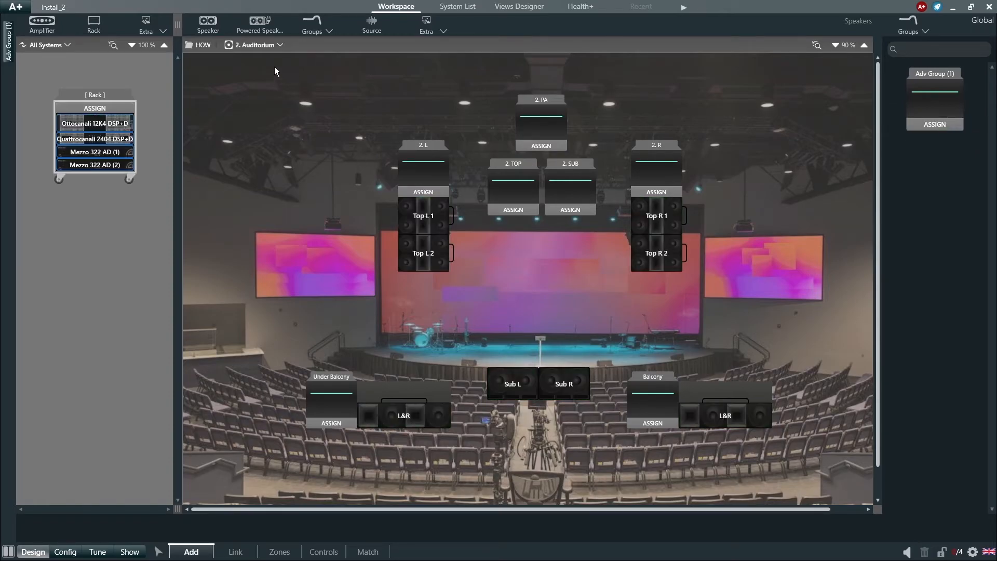
# Assign Top L, Top R, Sub L and Sub R of the 3. Theatre workspace to the global advanced group
pyautogui.click(271, 45)
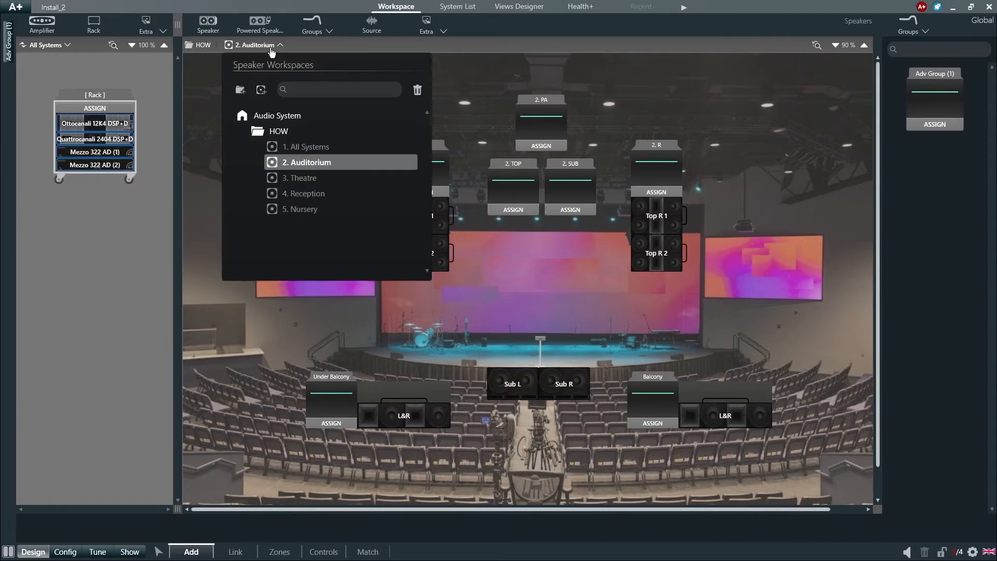
pyautogui.click(300, 175)
pyautogui.click(466, 179)
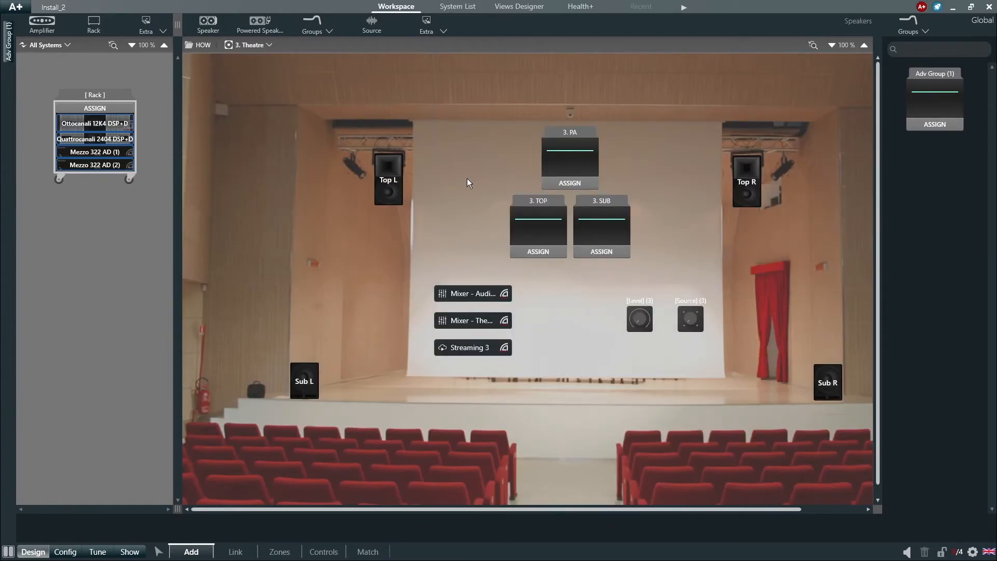
pyautogui.click(932, 127)
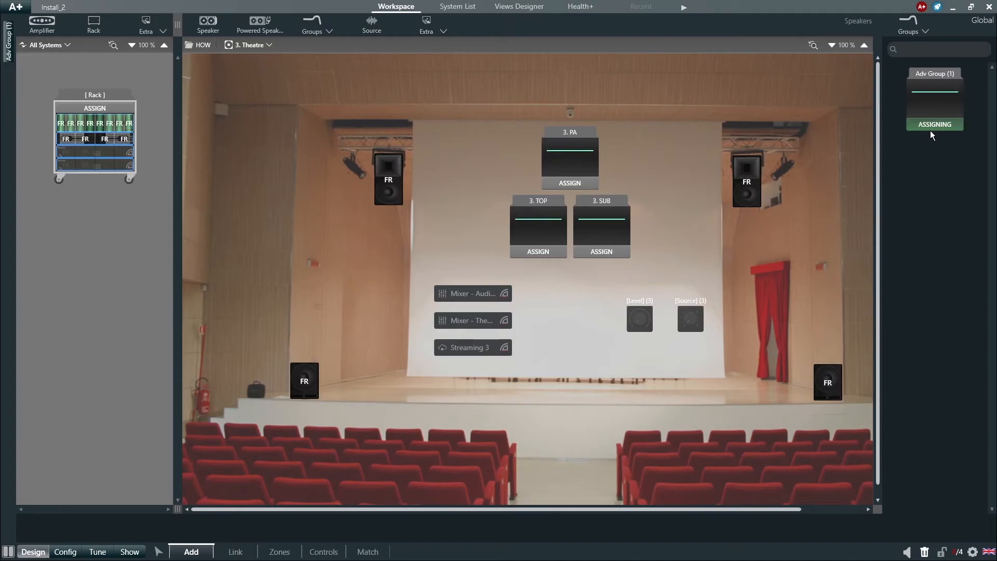
pyautogui.moveTo(848, 133); pyautogui.dragTo(322, 443)
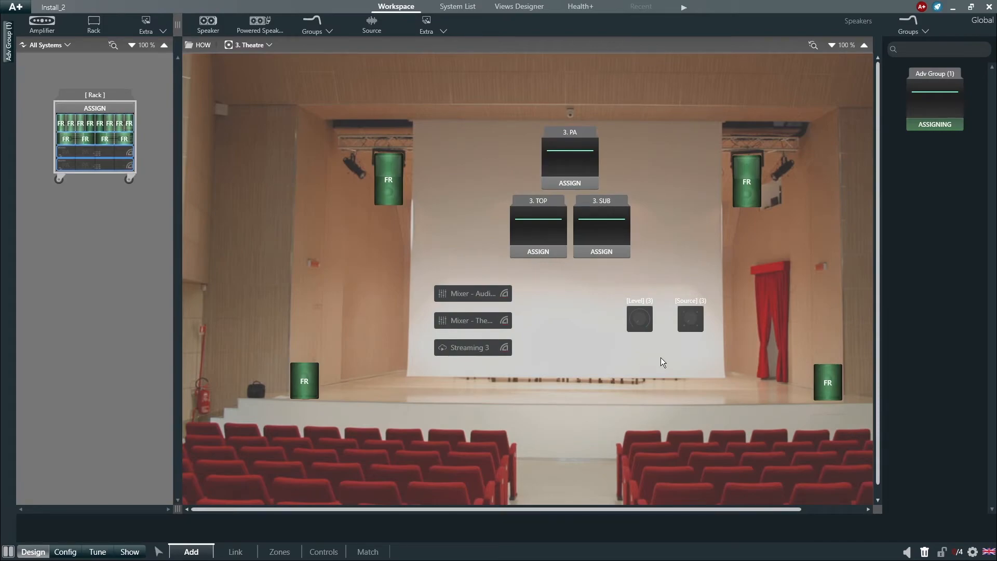
pyautogui.click(929, 128)
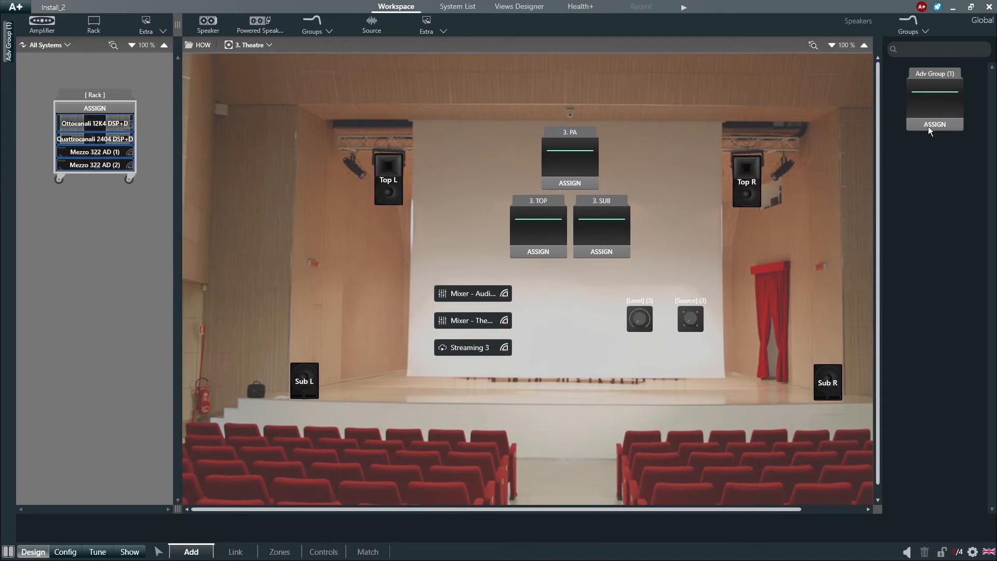
# Rename the global advanced group to Main
pyautogui.doubleClick(950, 74)
pyautogui.write('Main')
pyautogui.press('Return')
# Mute the Main group in Show mode and accept the confirmation
pyautogui.click(130, 551)
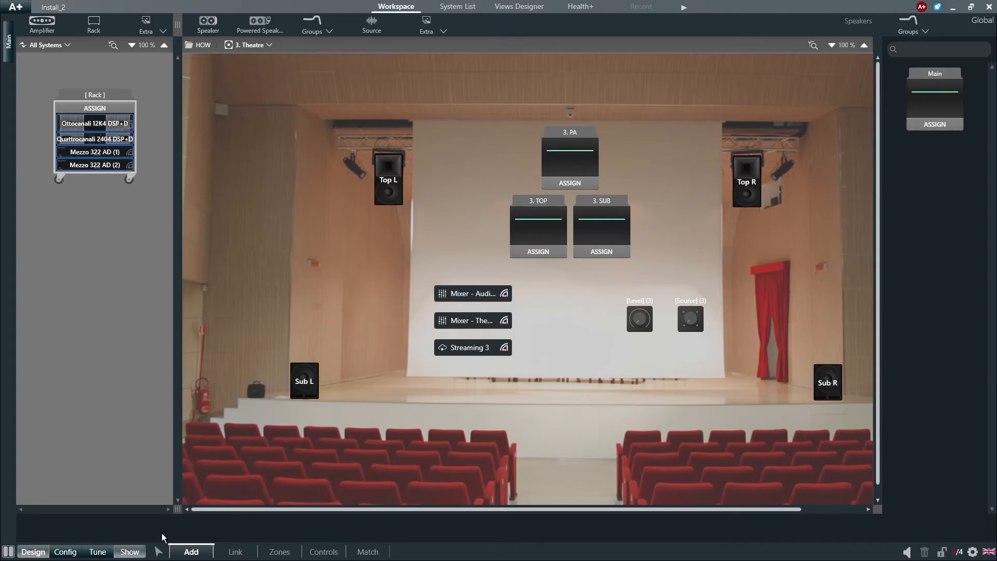
pyautogui.click(939, 115)
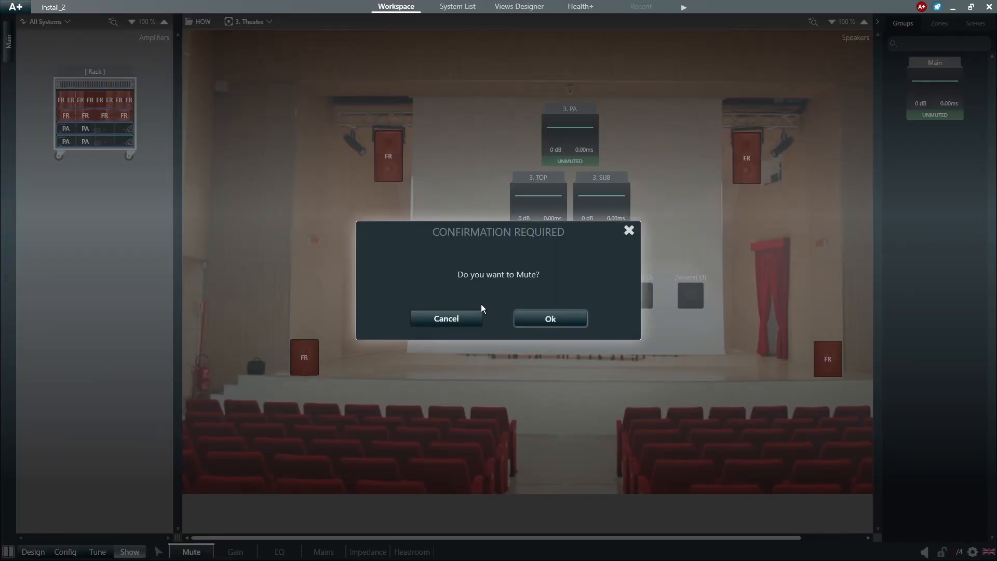
pyautogui.click(532, 321)
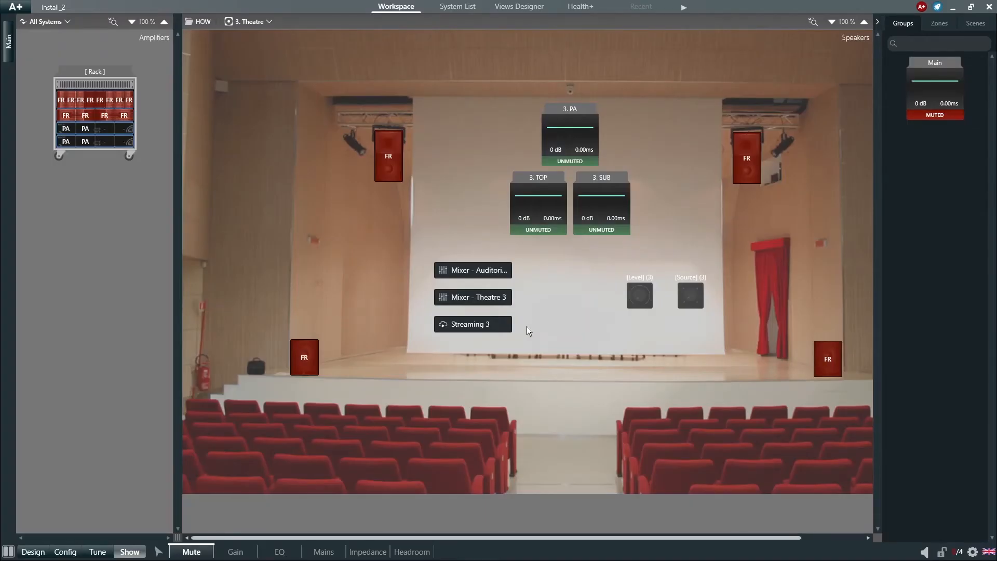
# Lower the gain of the Main group to -2 dB
pyautogui.click(236, 552)
pyautogui.click(914, 112)
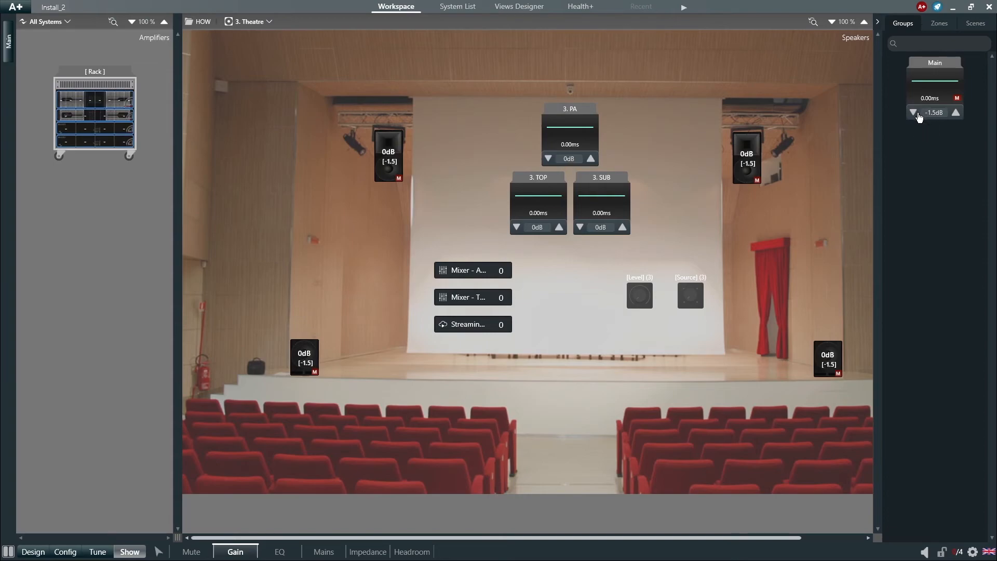
pyautogui.click(915, 113)
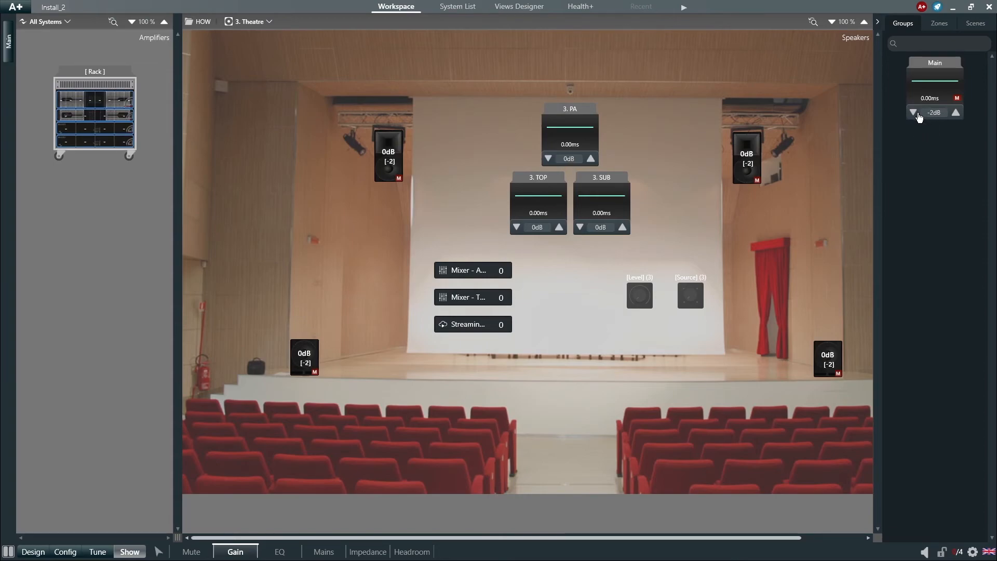